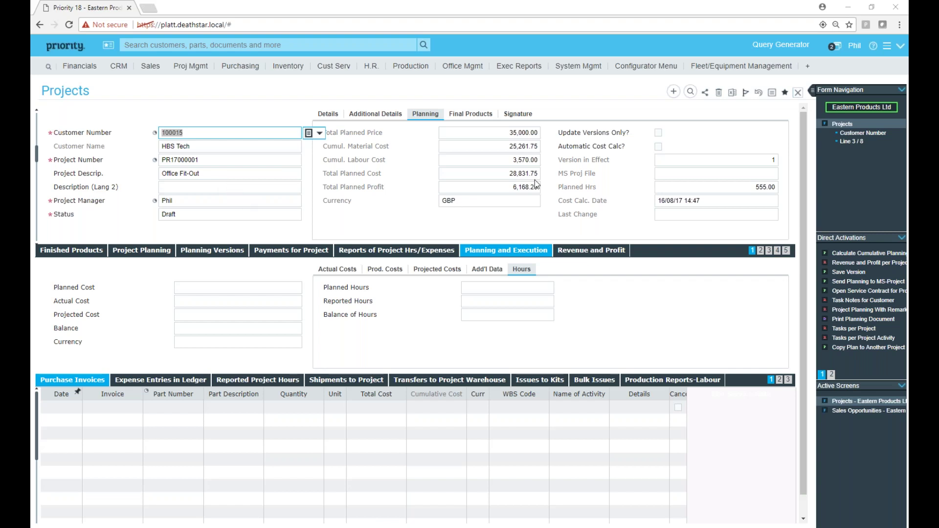
- Review the Office Fit-Out project's general details, additional details and planned material, labour and total costs
click(322, 116)
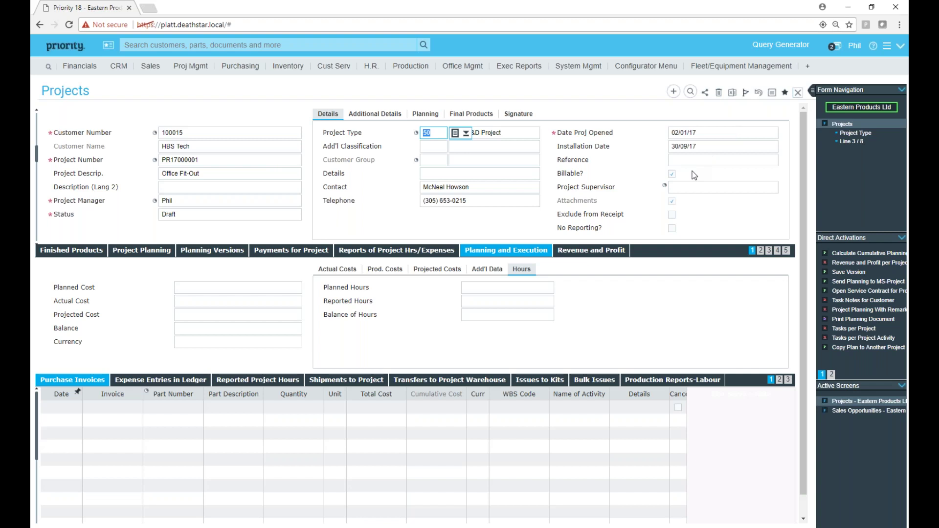
click(375, 116)
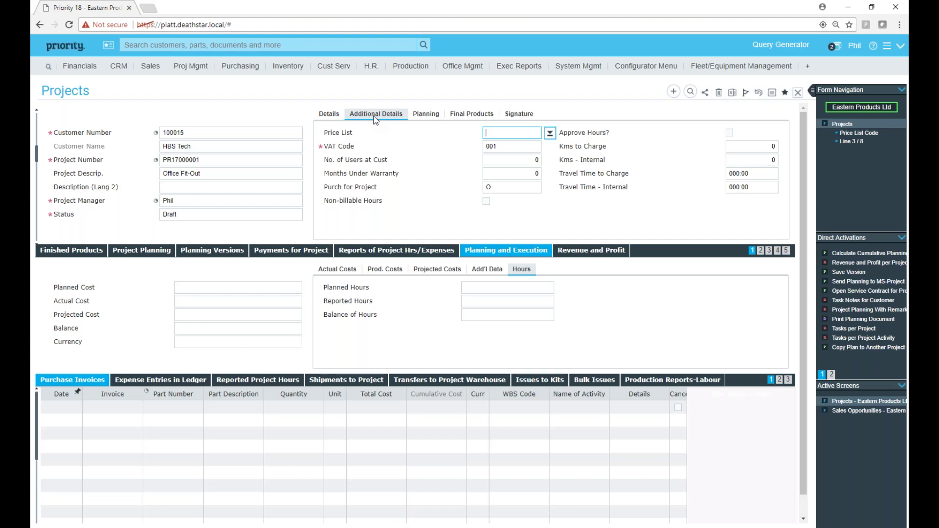
click(431, 117)
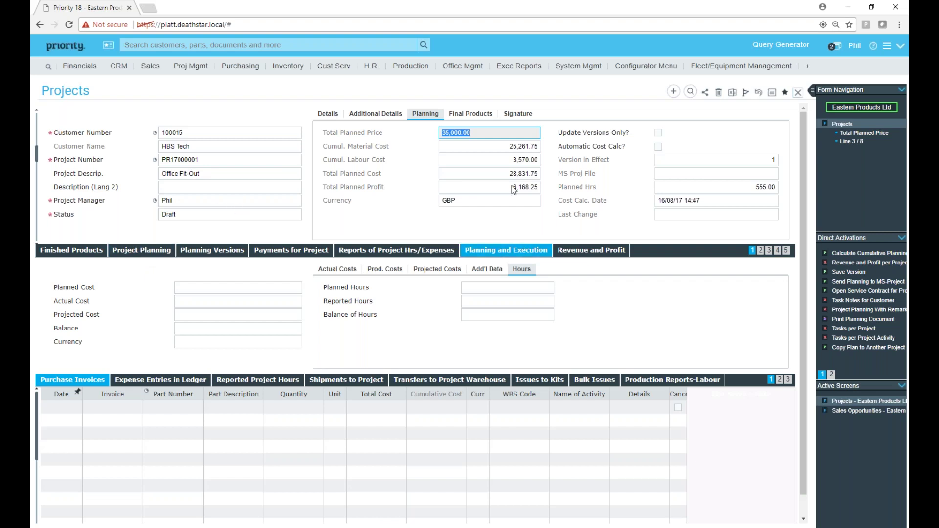
click(522, 150)
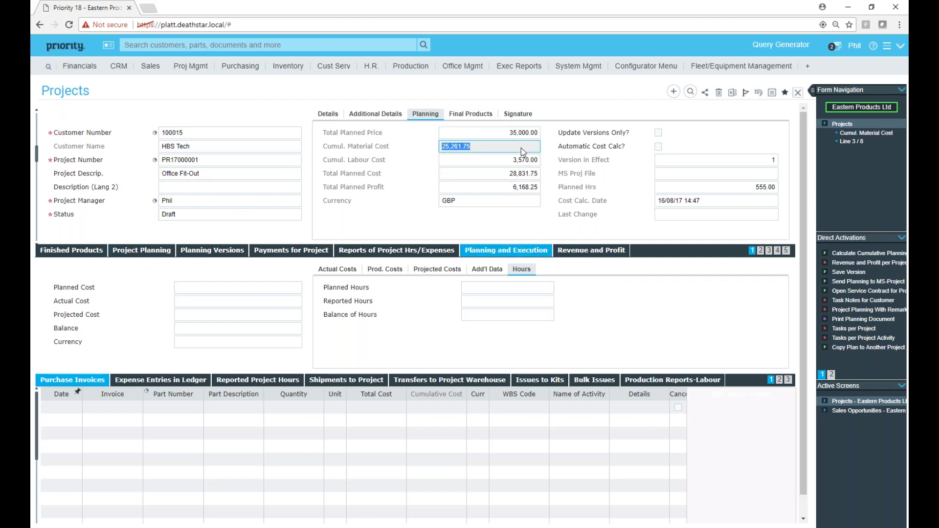
click(514, 161)
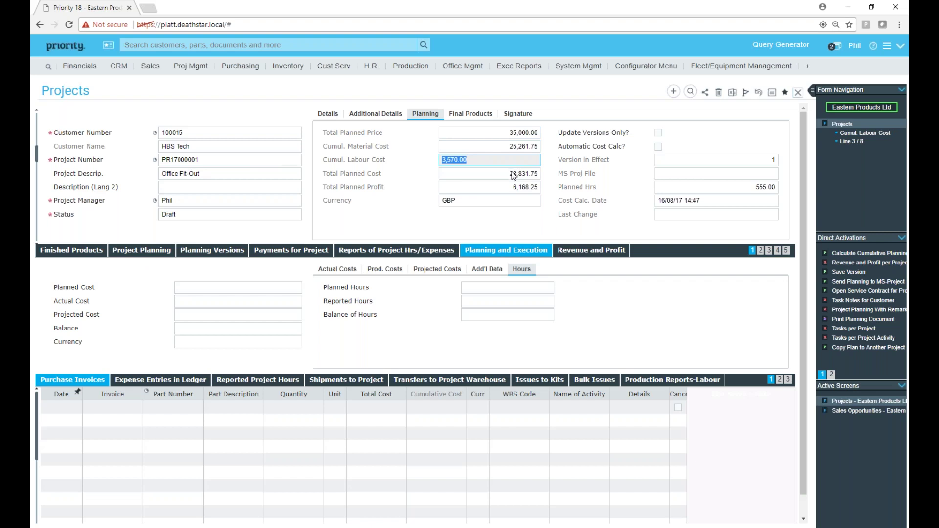
click(513, 175)
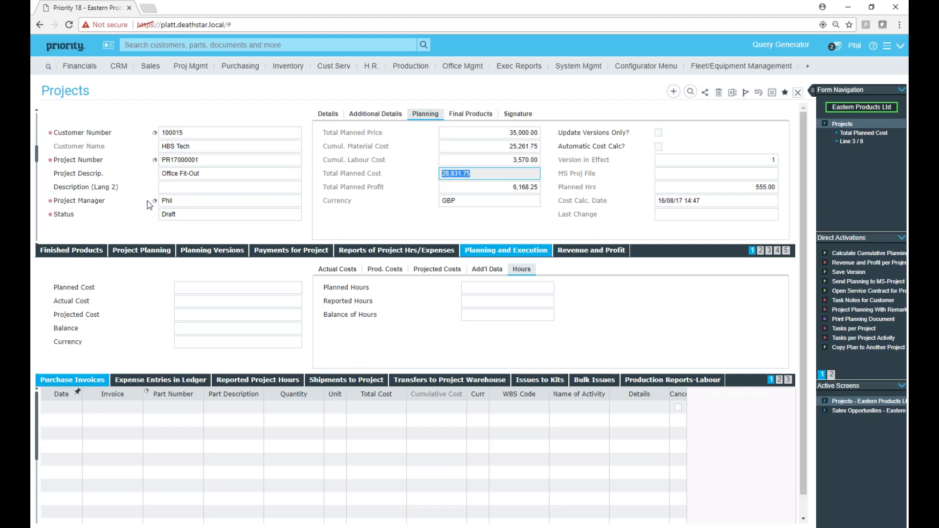
- Examine the project planning activities and check the WBS successors and predecessors of the Overall Design activity
click(146, 252)
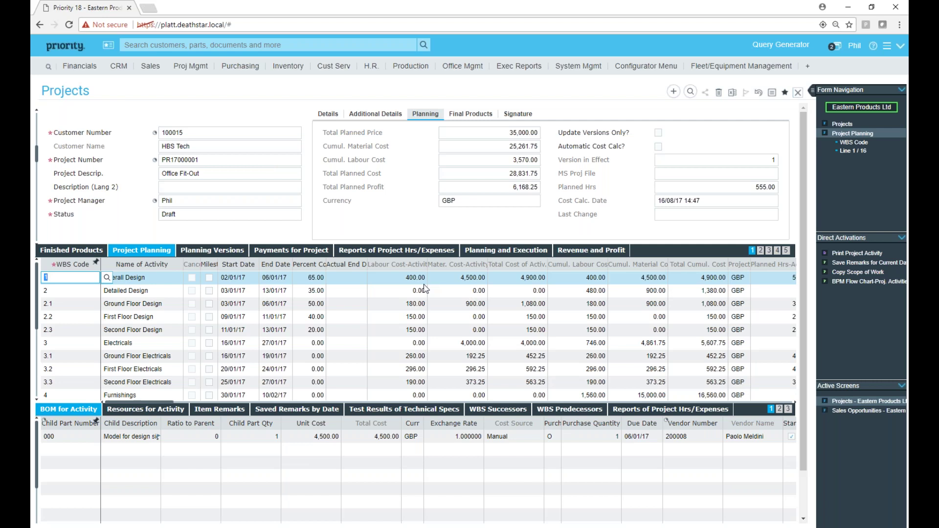
click(400, 277)
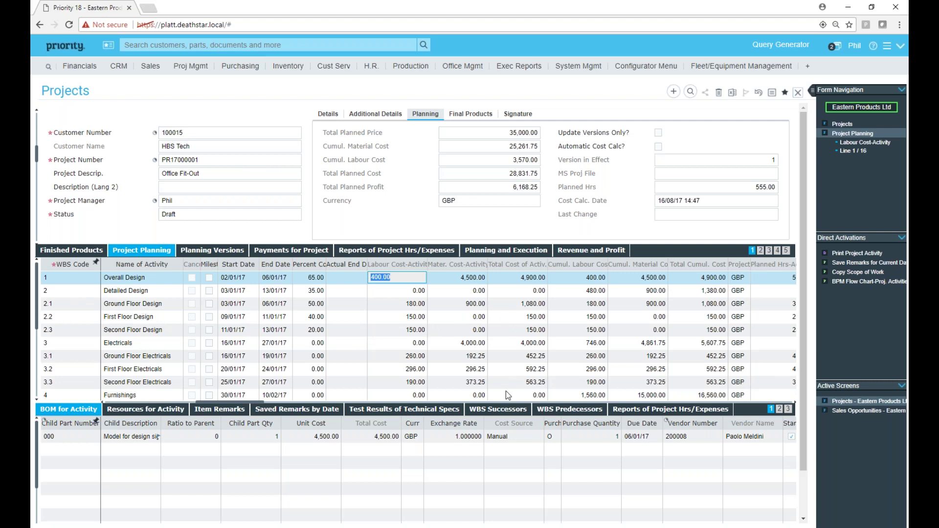
click(507, 411)
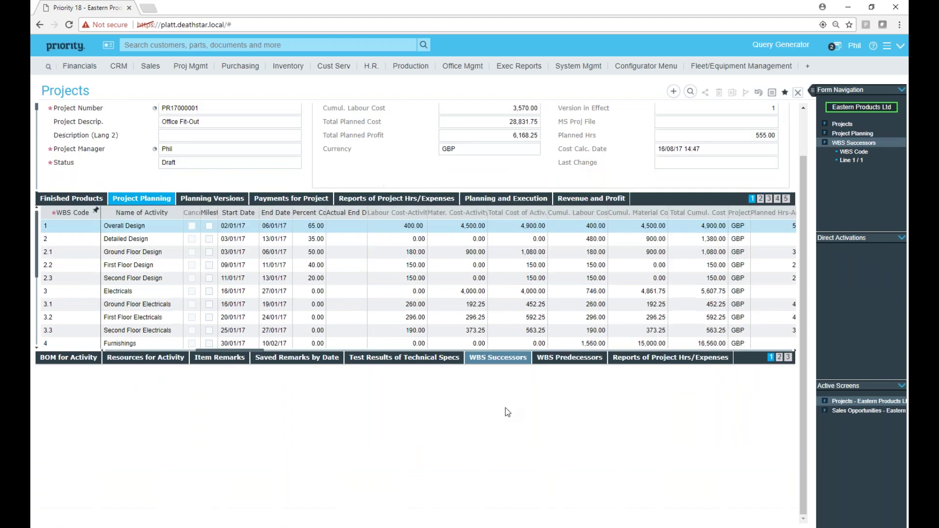
click(556, 362)
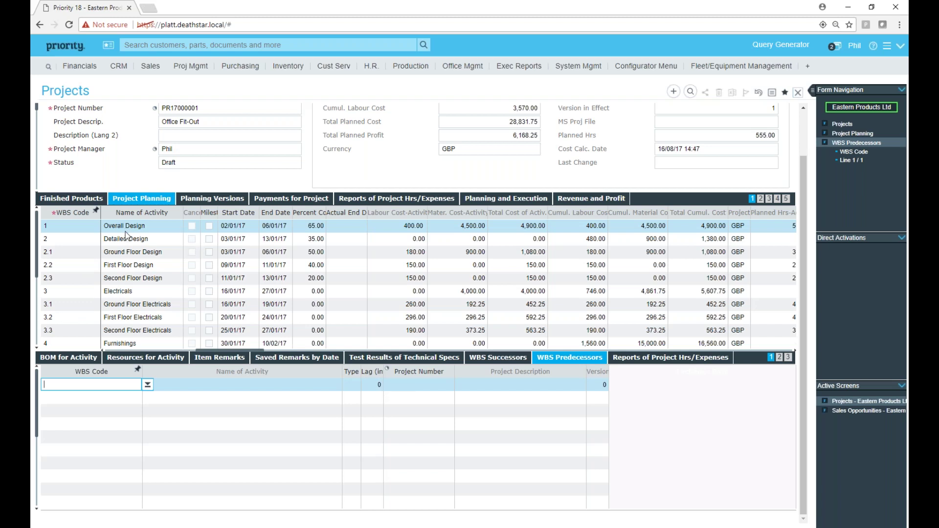
click(474, 227)
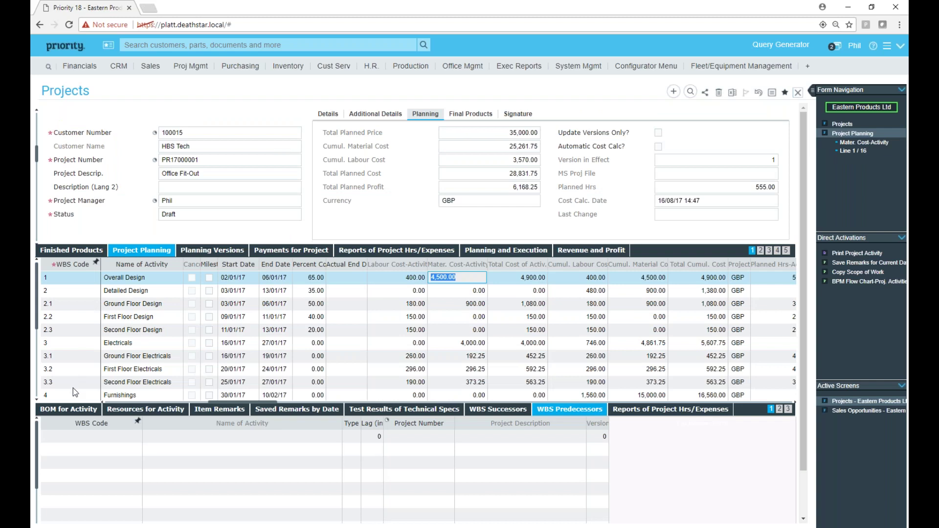
- Examine the Overall Design activity's BOM line, including its purchase type options, vendor, purchasing start flag and purchase authorisation
click(75, 409)
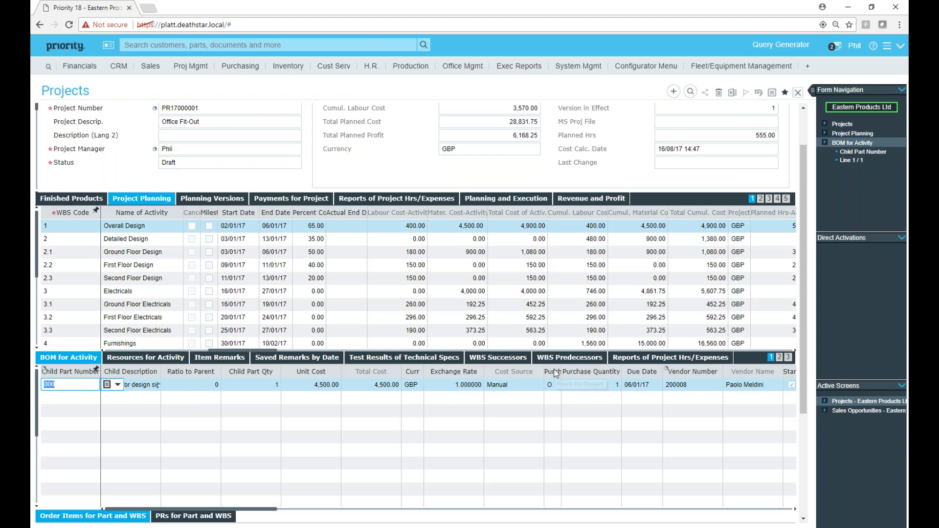
click(550, 384)
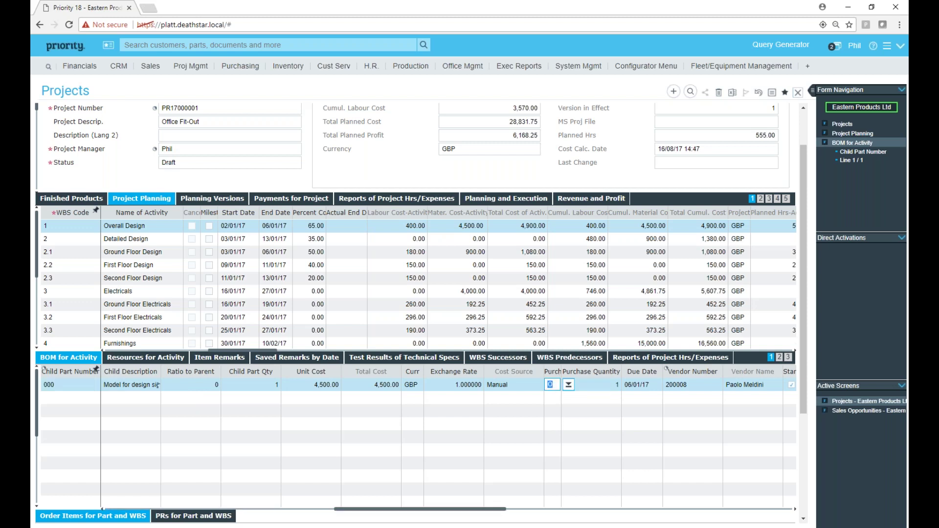
click(568, 385)
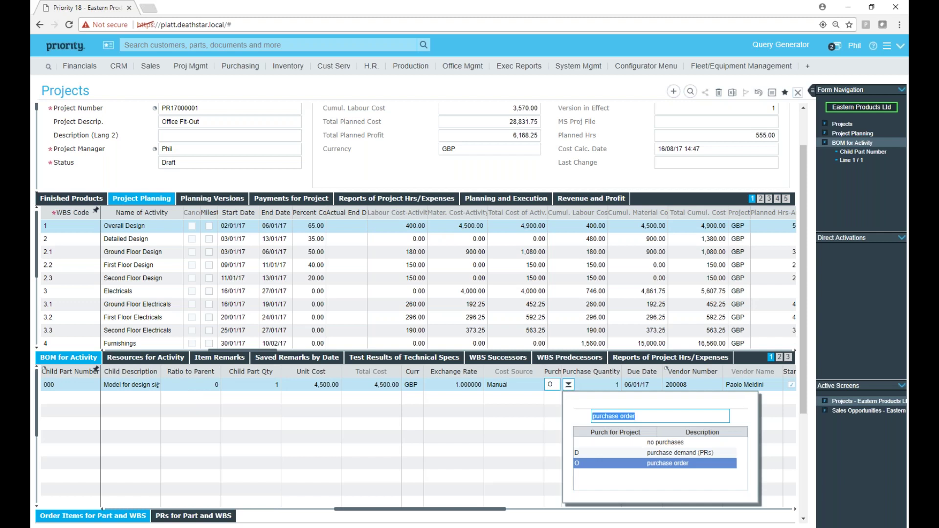
click(556, 385)
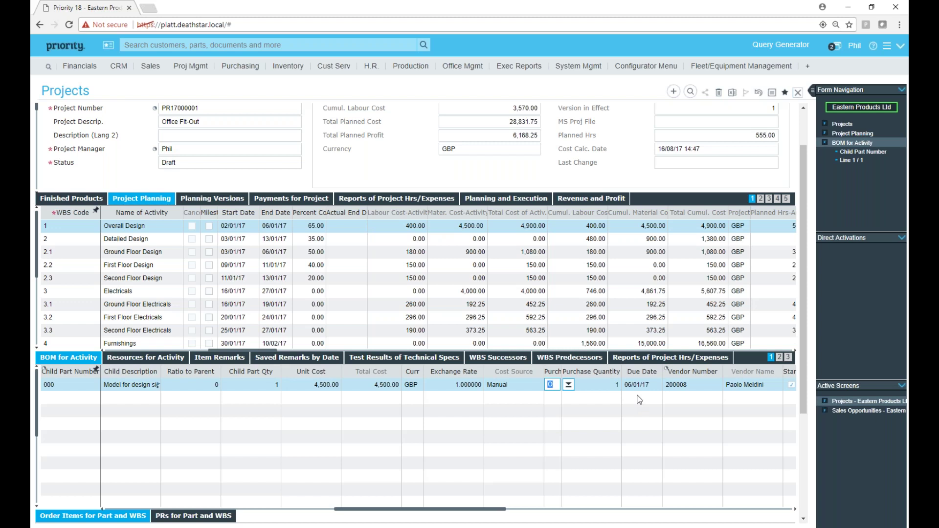
click(691, 384)
key(Tab)
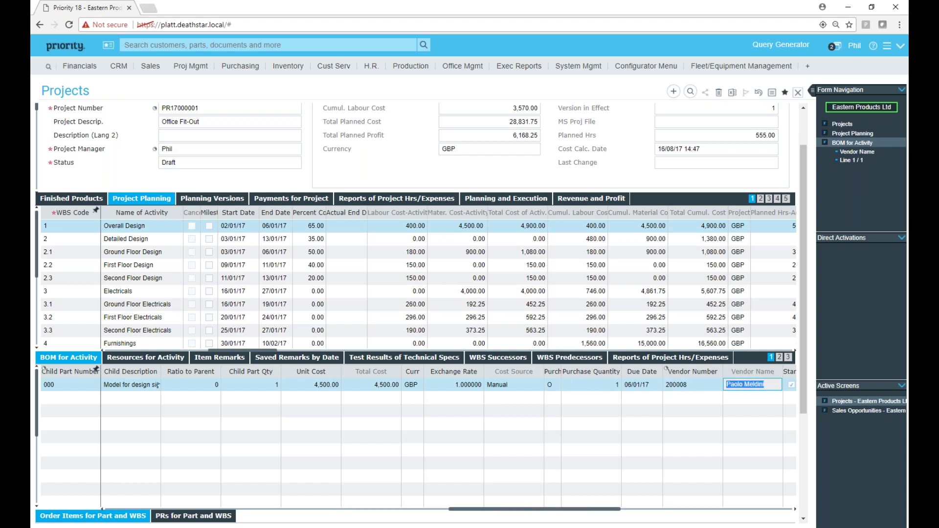
key(Tab)
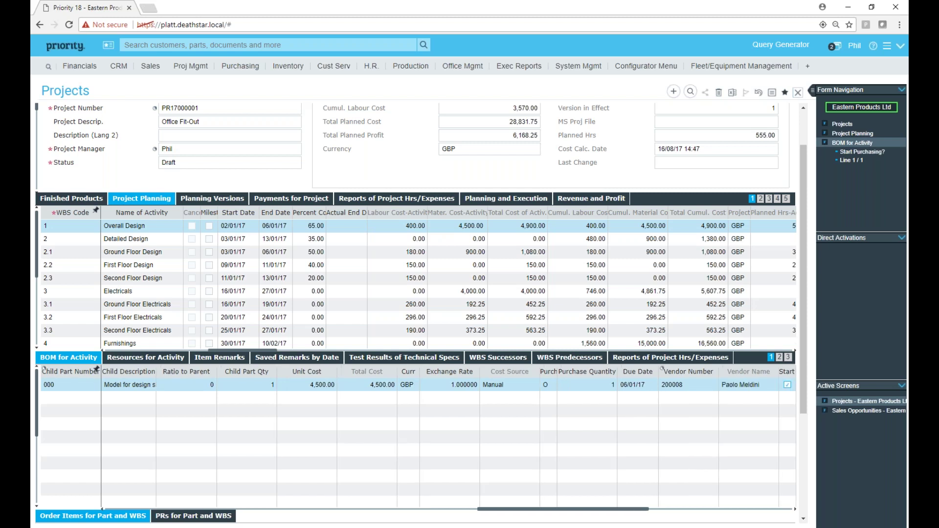
key(space)
key(Tab)
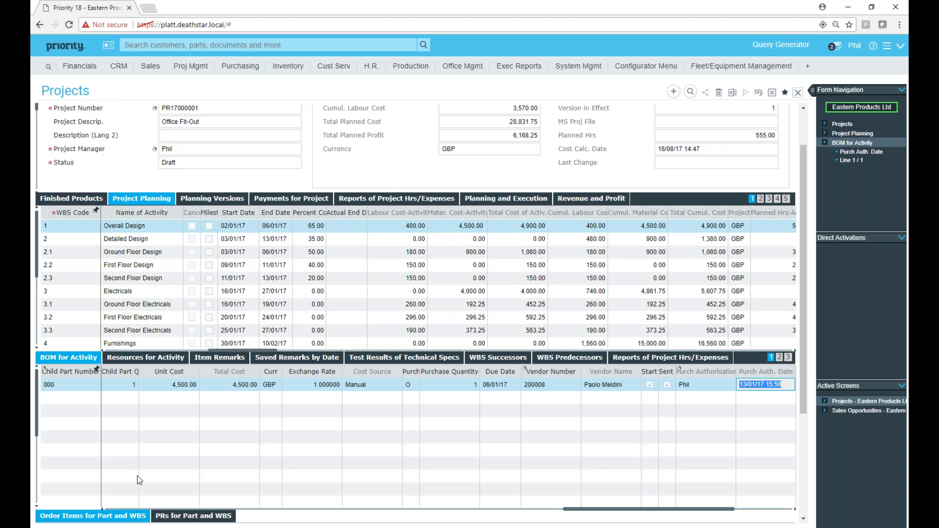
- Open the purchase order linked to the Overall Design BOM part, check its authorisation and follow-up details, and return to the project
click(116, 516)
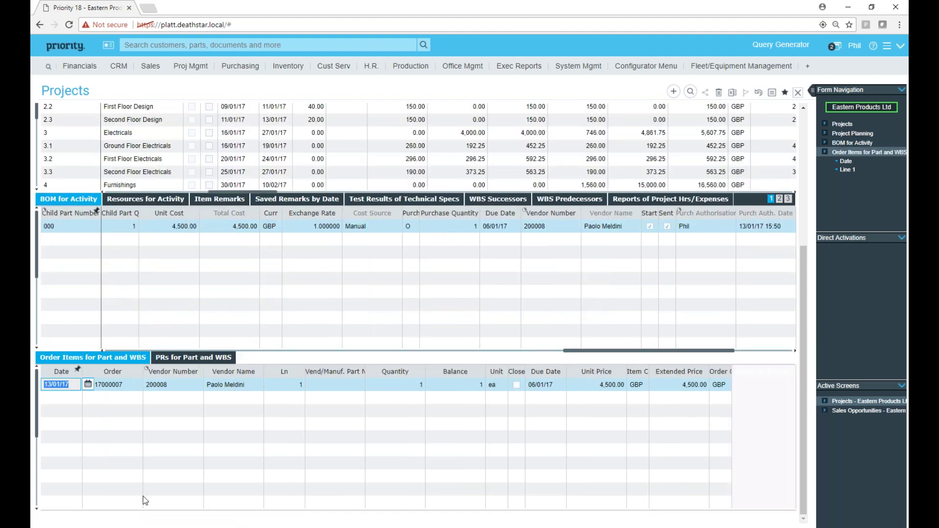
click(128, 384)
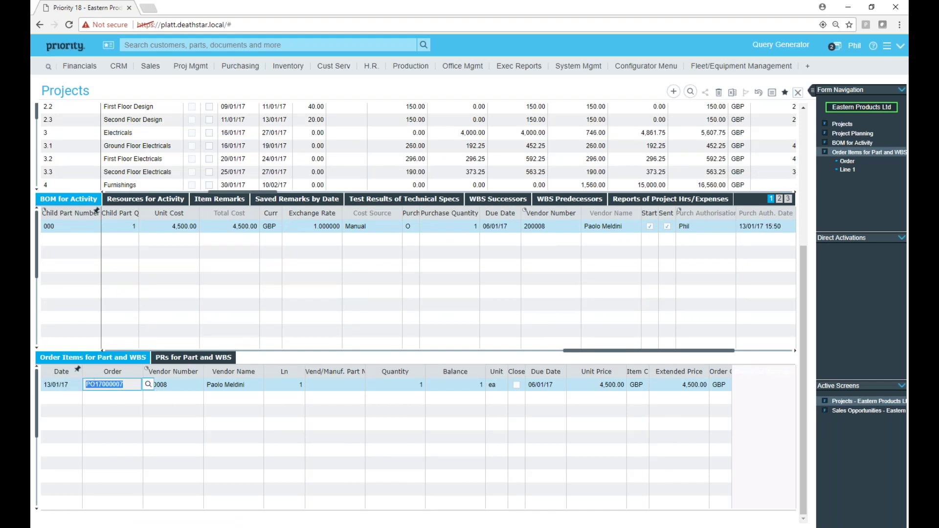
click(148, 384)
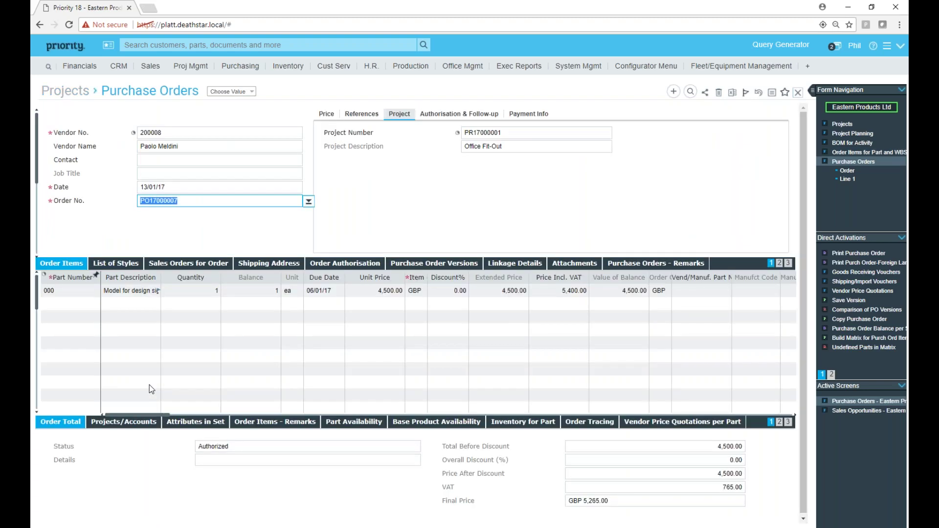
click(441, 117)
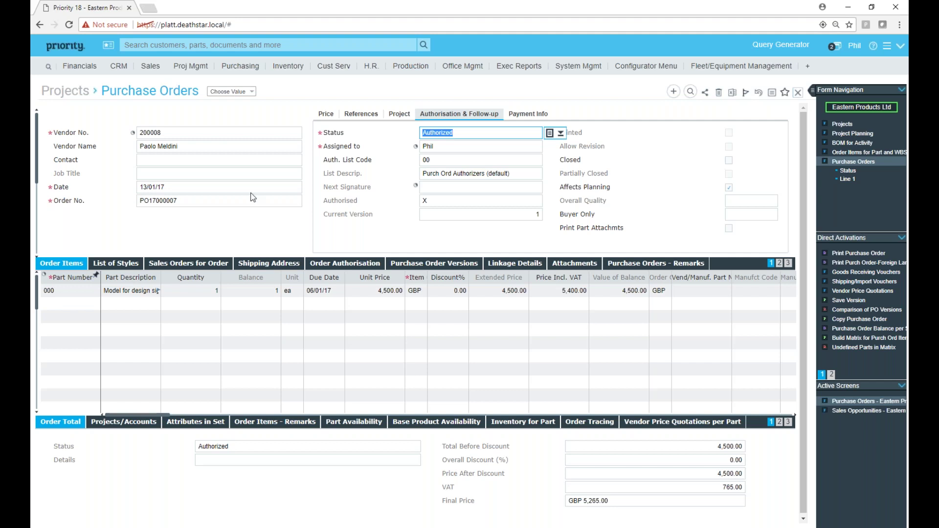
key(Escape)
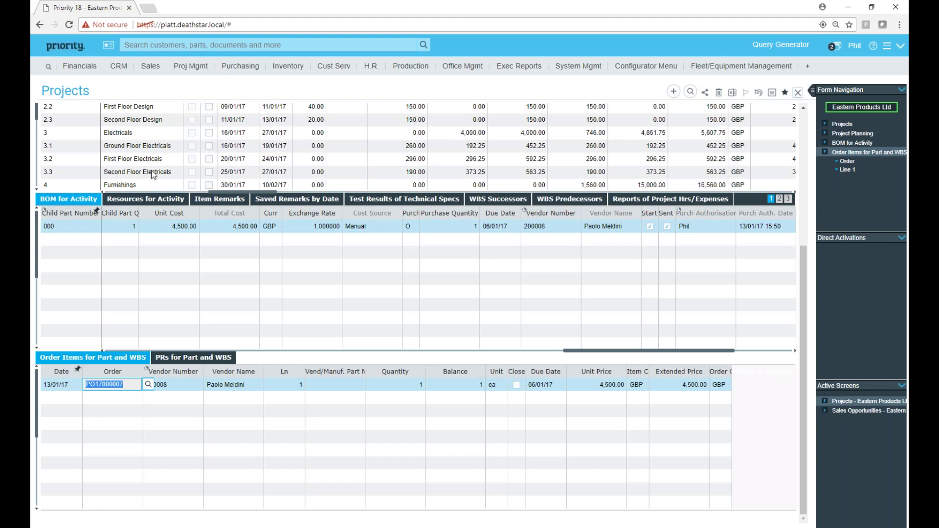
- Review the resources planned for the Overall Design activity and the project's planning versions
click(78, 225)
click(92, 384)
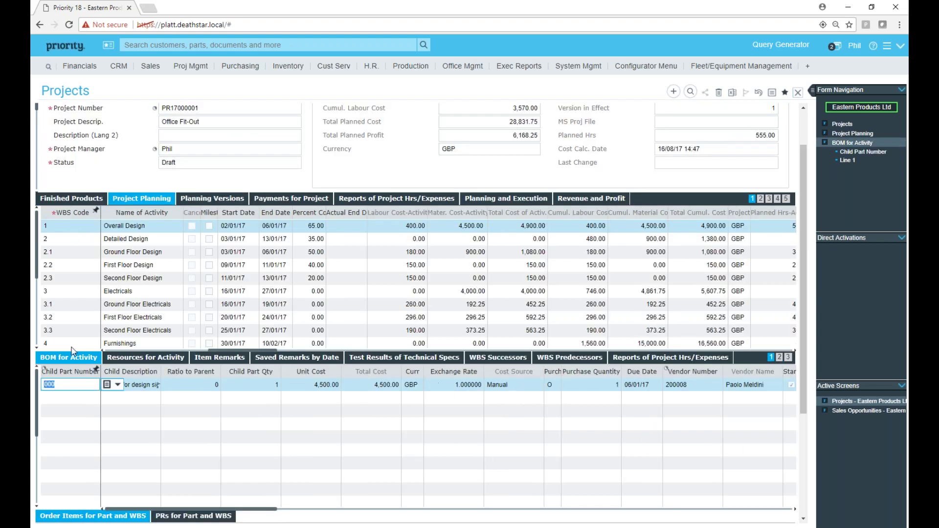
click(155, 359)
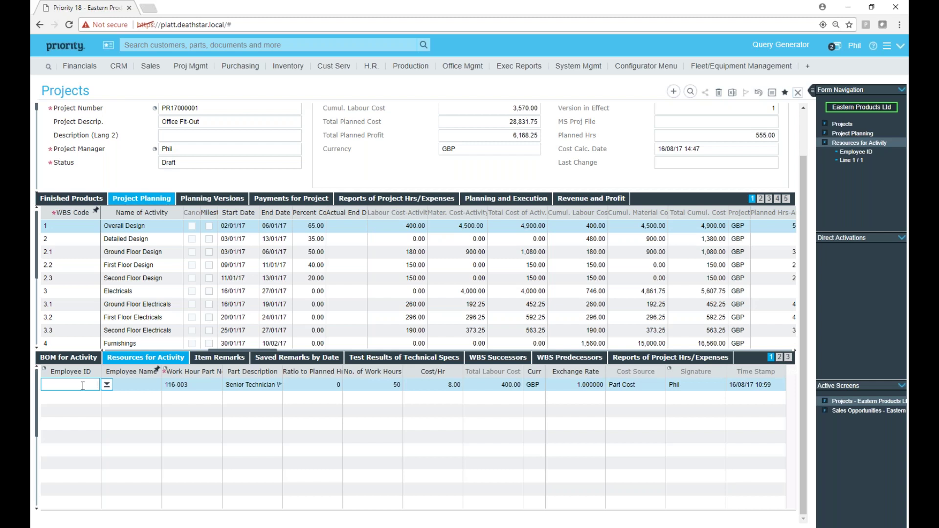
key(shift+F6)
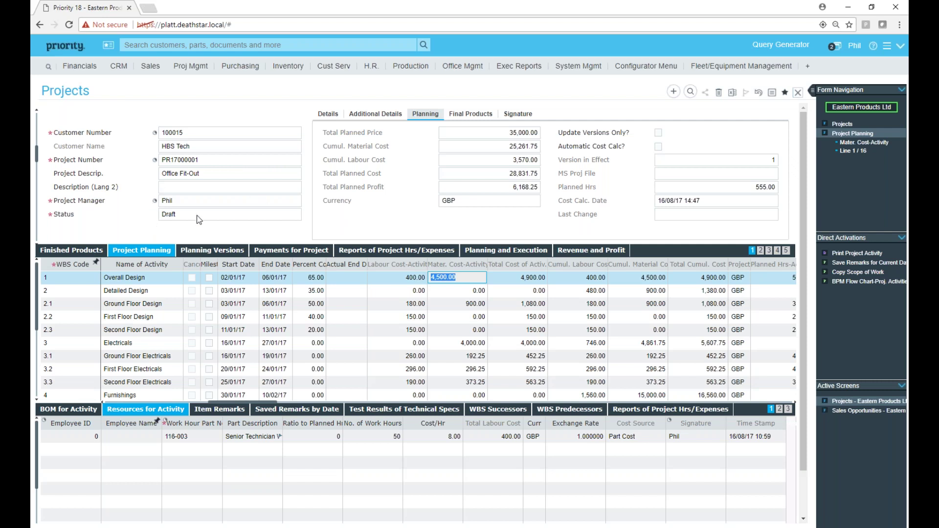
click(200, 253)
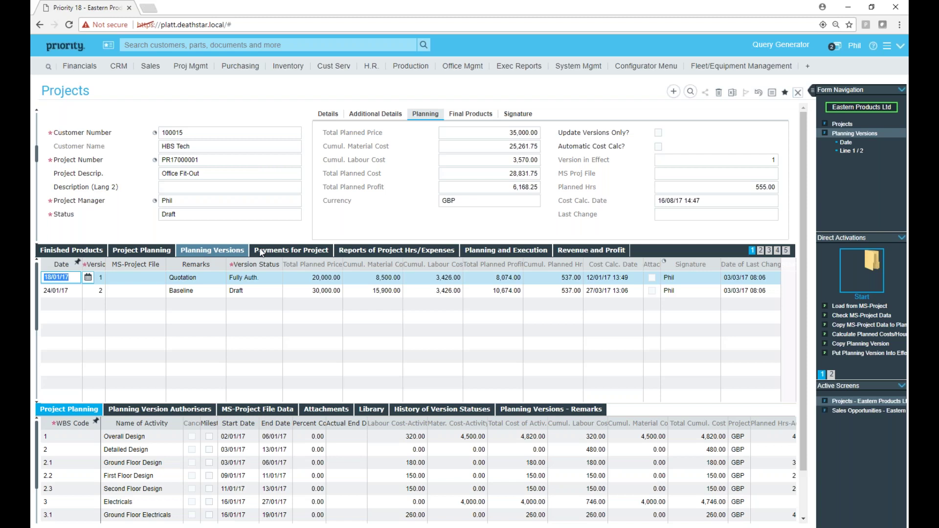
- Inspect the price and project details of the invoice linked to the project payment, and return to the project
click(307, 253)
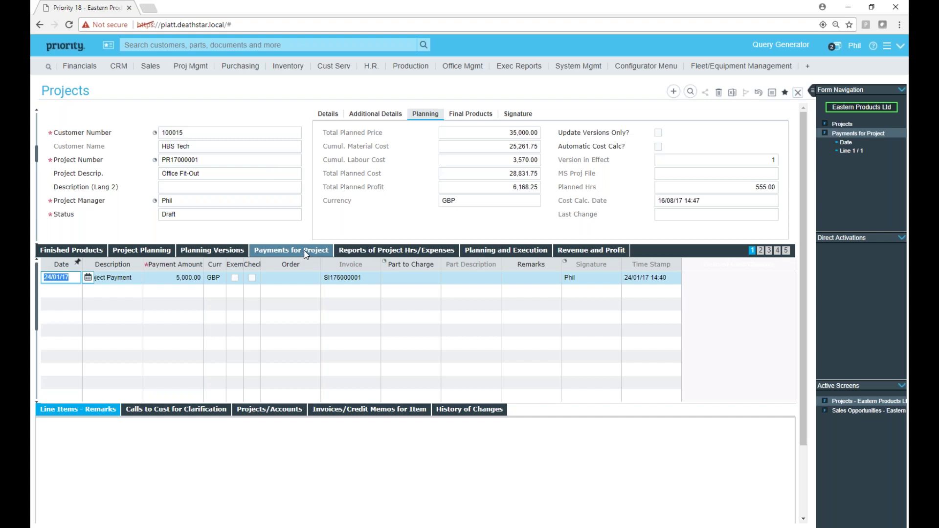
click(368, 278)
click(387, 278)
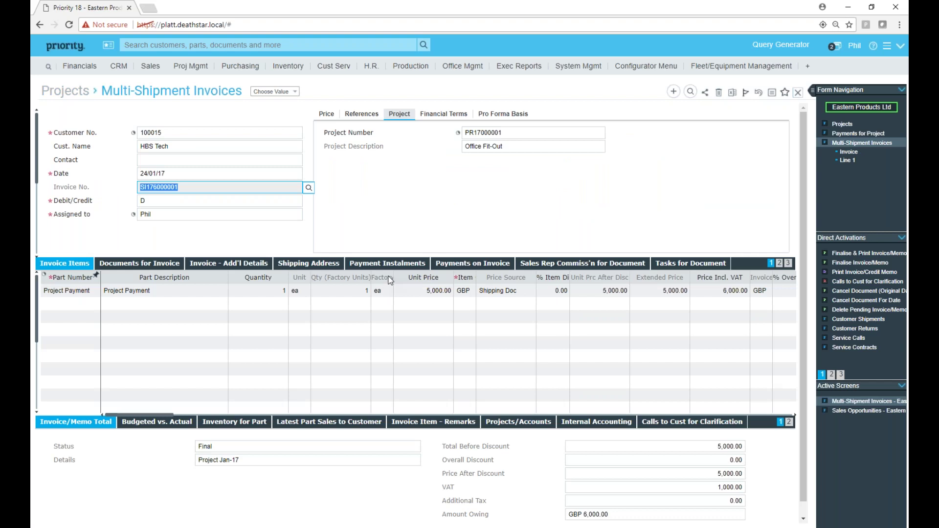
click(327, 114)
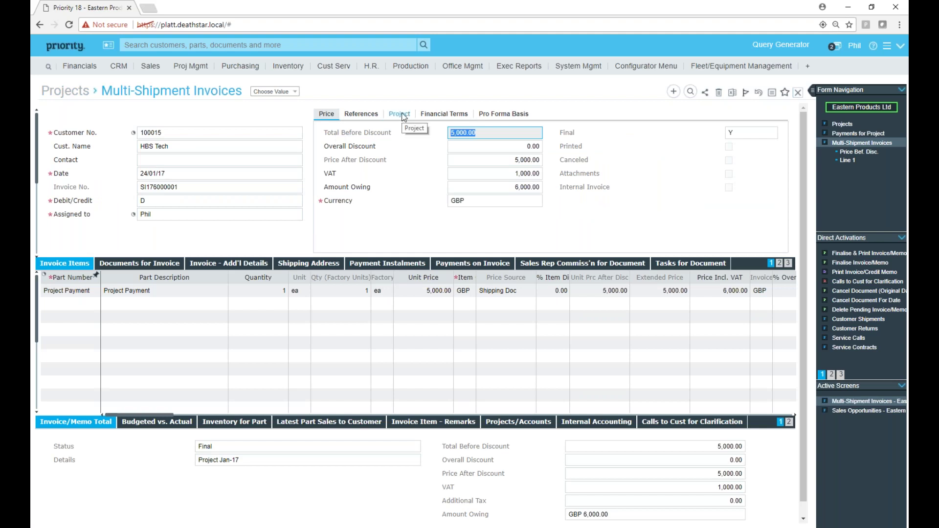
click(400, 114)
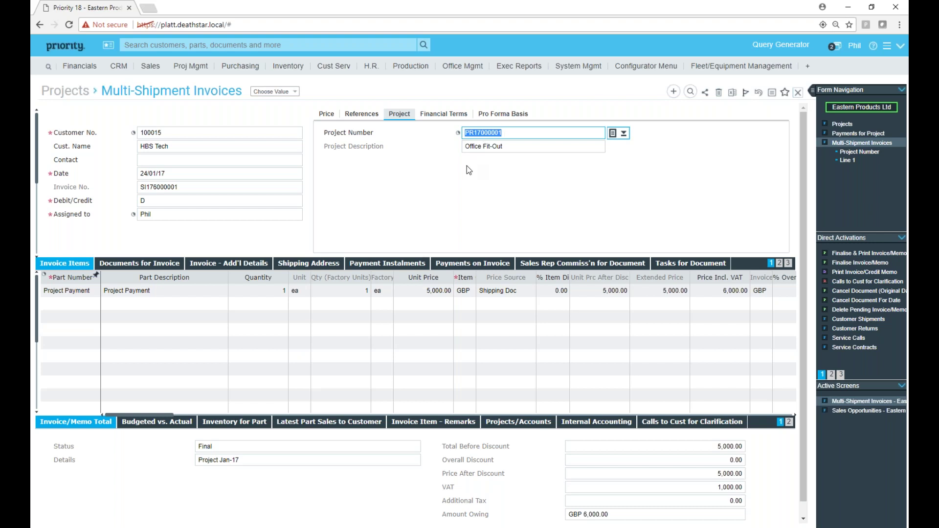
key(F6)
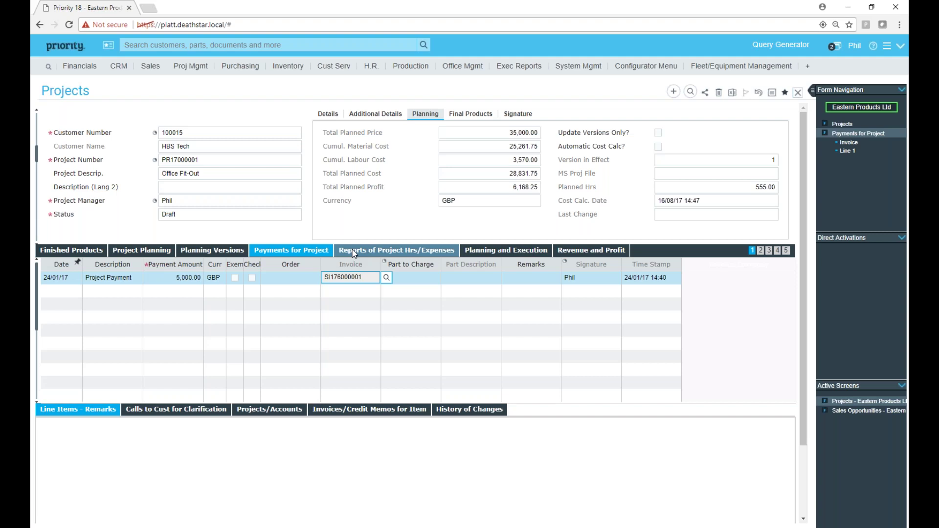
- View the project's reported hours and expenses, and check where these reports are found among the project management forms
click(354, 252)
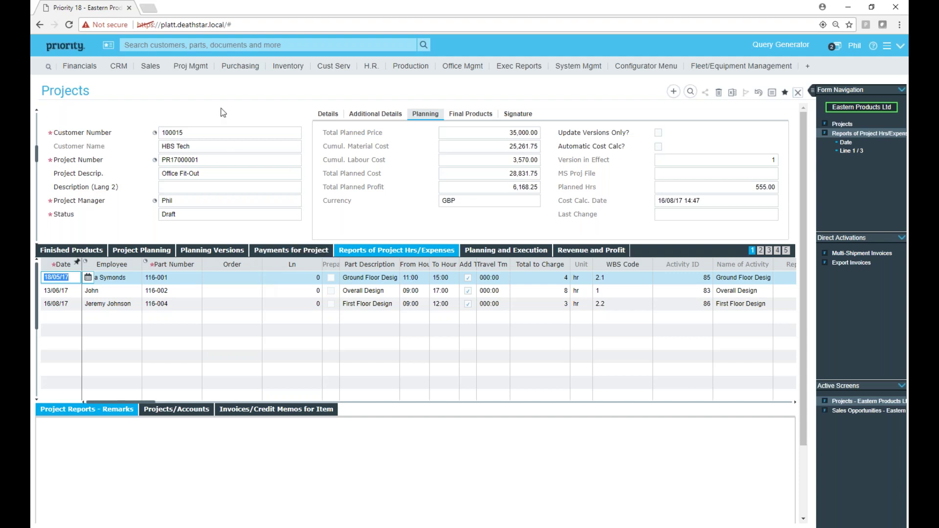
click(201, 71)
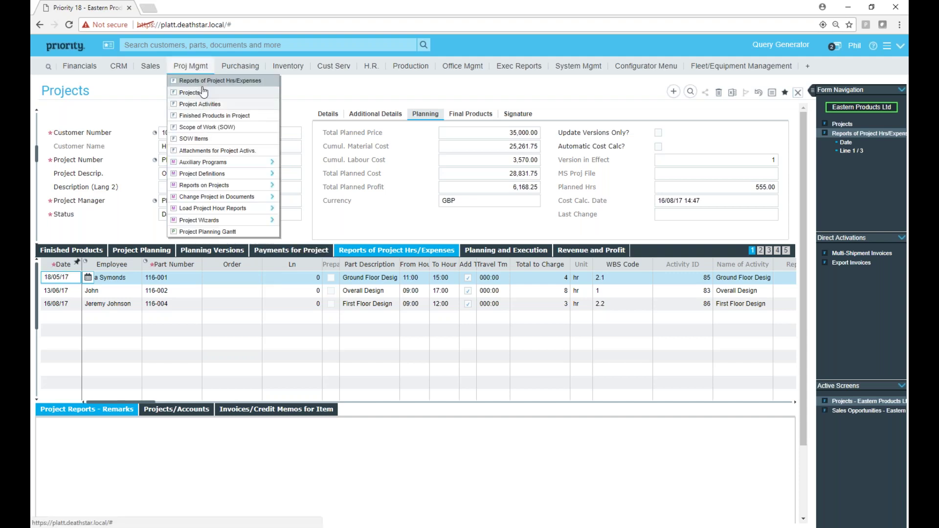
click(237, 84)
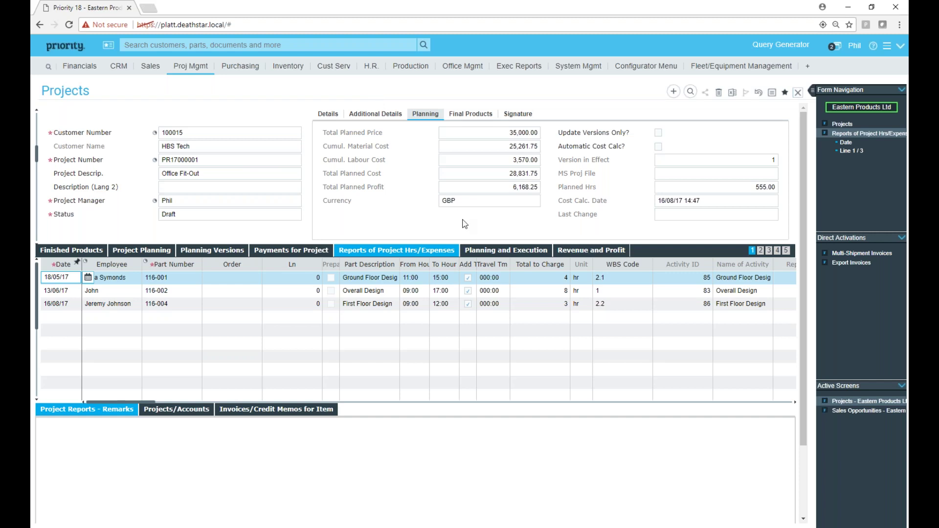
- Review the project's planning and execution figures, comparing the breakdowns of actual, production and projected costs
click(498, 250)
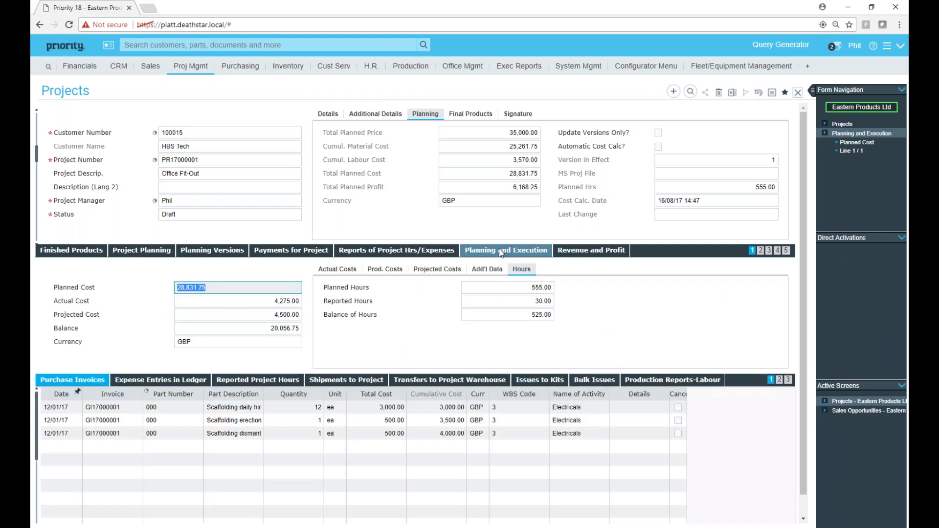
click(330, 268)
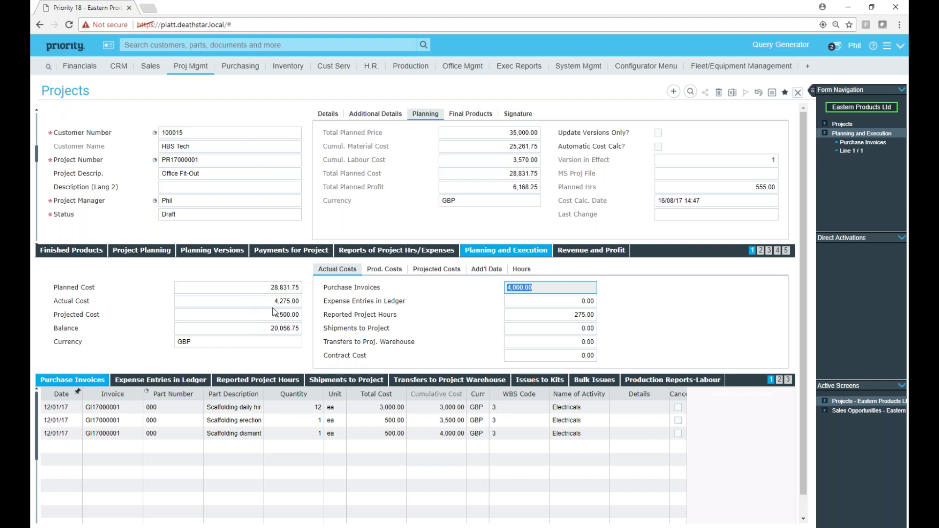
click(346, 268)
click(552, 289)
click(390, 273)
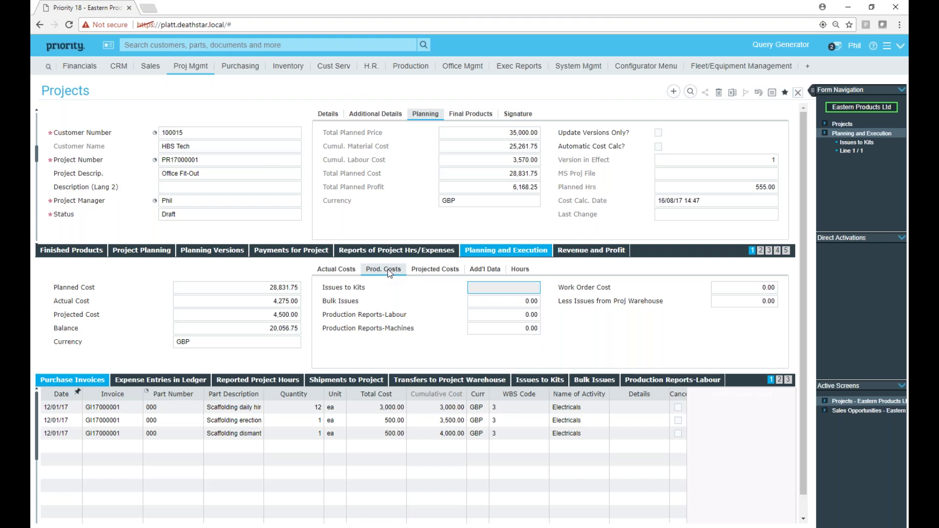
click(443, 274)
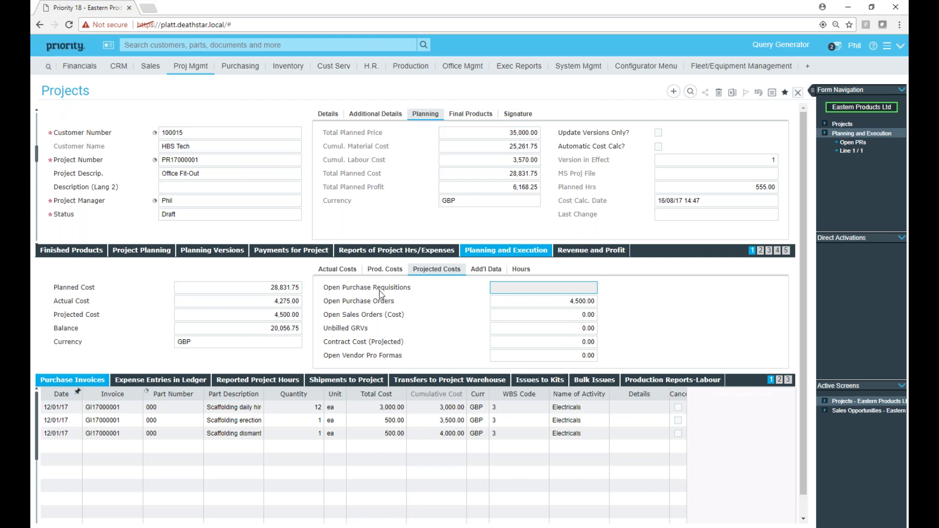
click(330, 269)
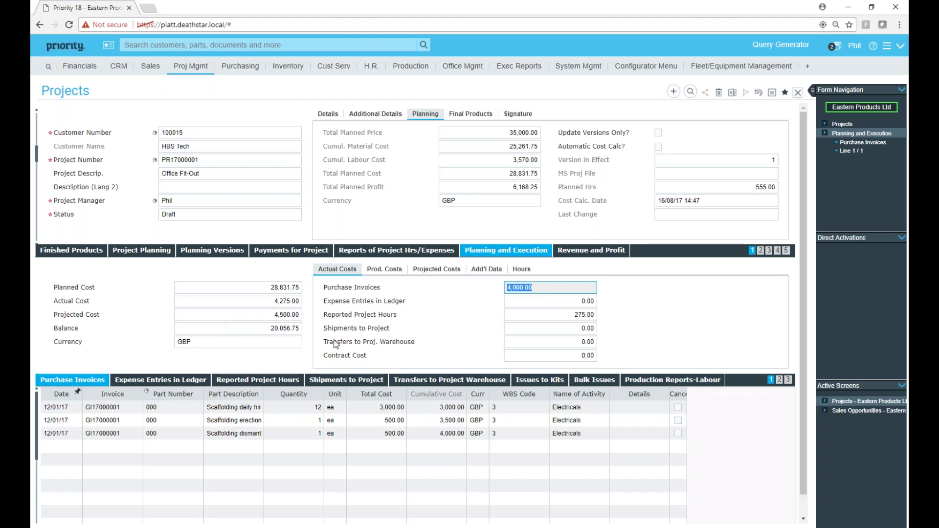
- Review the project's revenue and profit, including the breakdowns of actual and projected revenue and of actual and projected cost
click(603, 252)
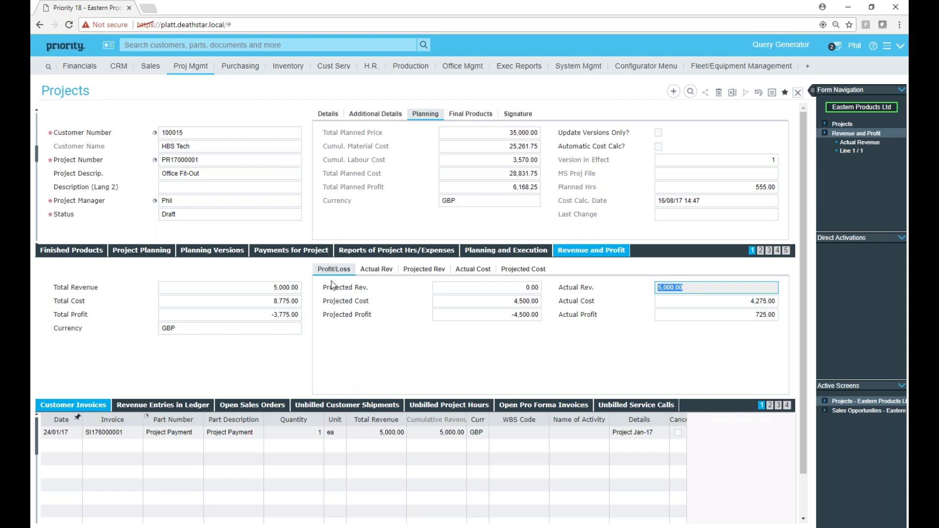
click(384, 270)
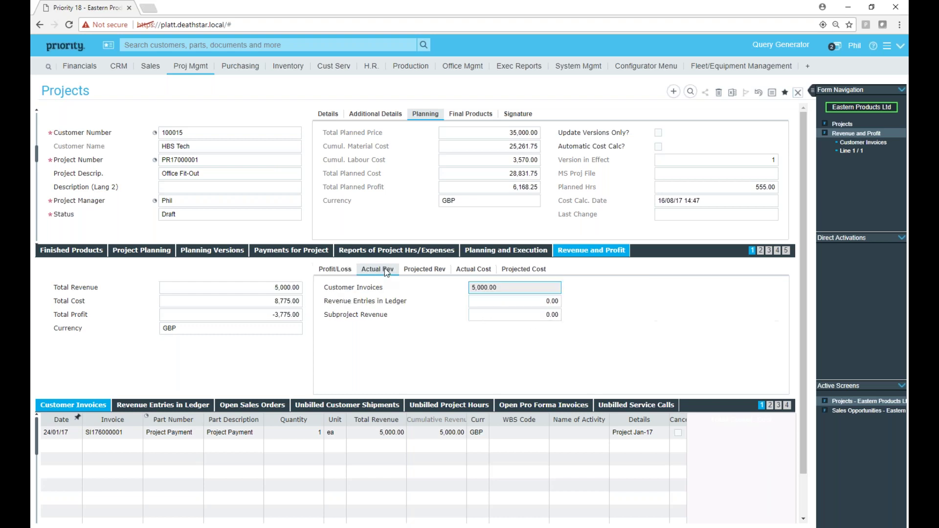
click(448, 270)
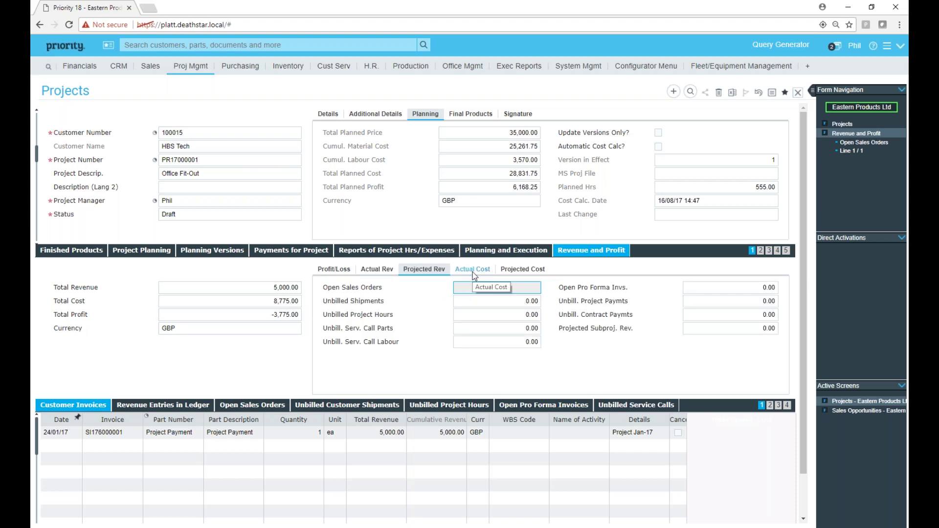
click(472, 269)
click(524, 270)
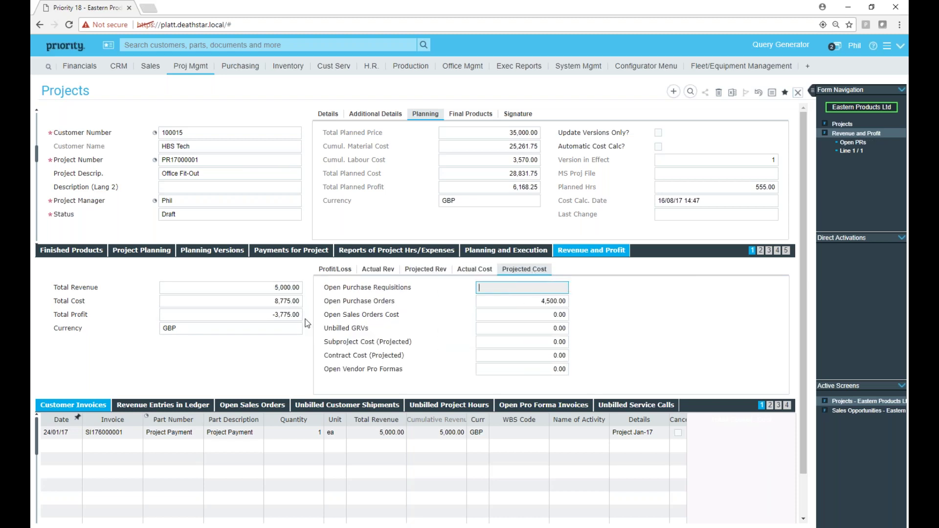